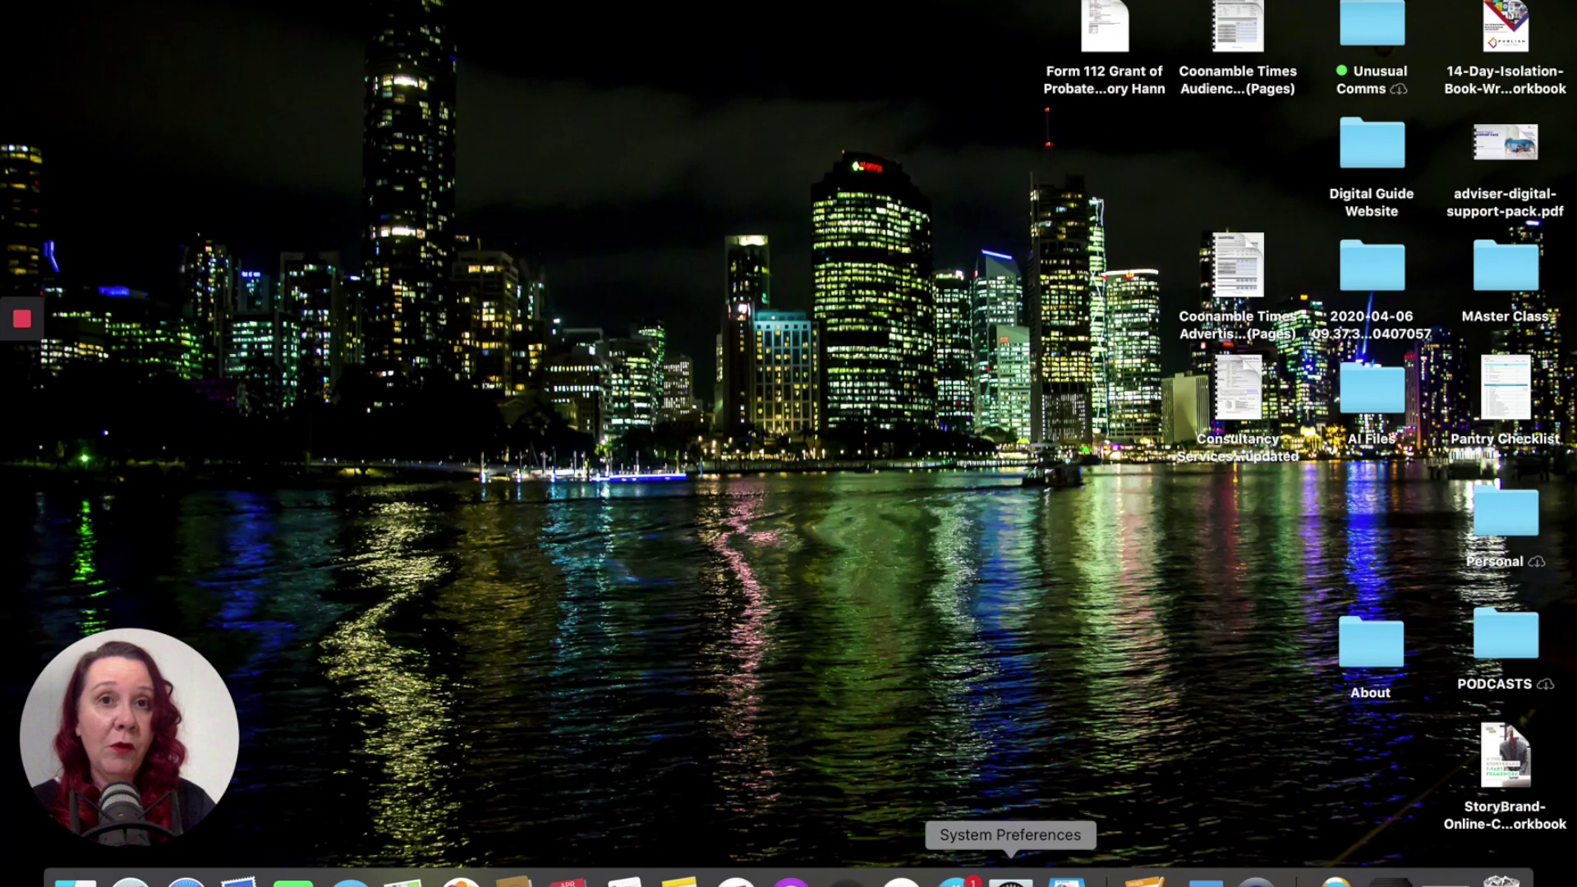
# Launch System Preferences from the Dock and head into Security & Privacy
pyautogui.click(1011, 877)
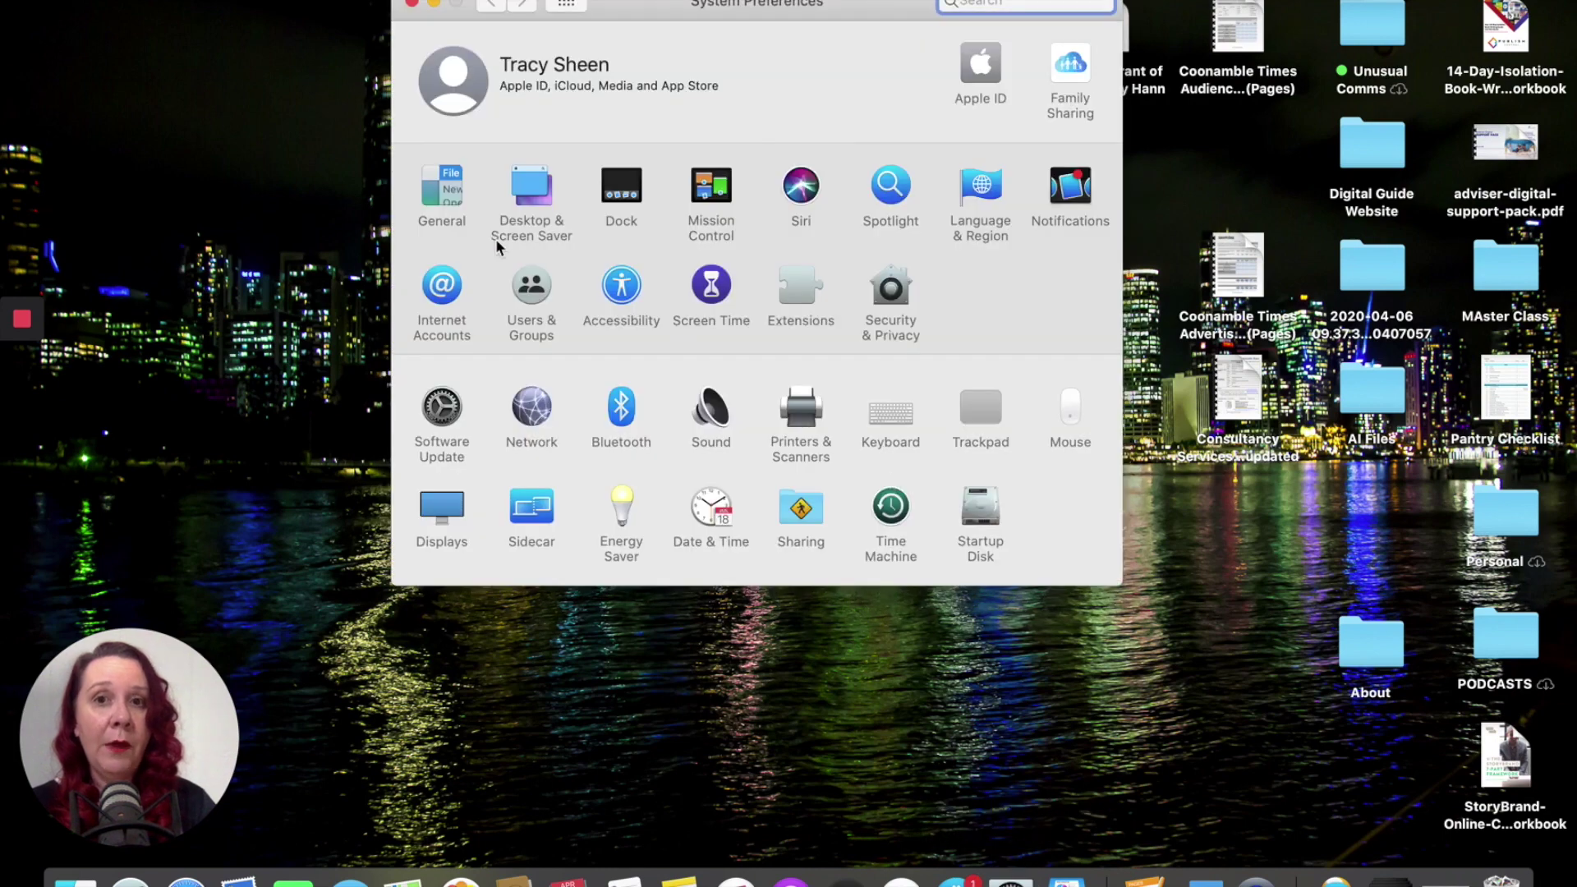
pyautogui.click(898, 300)
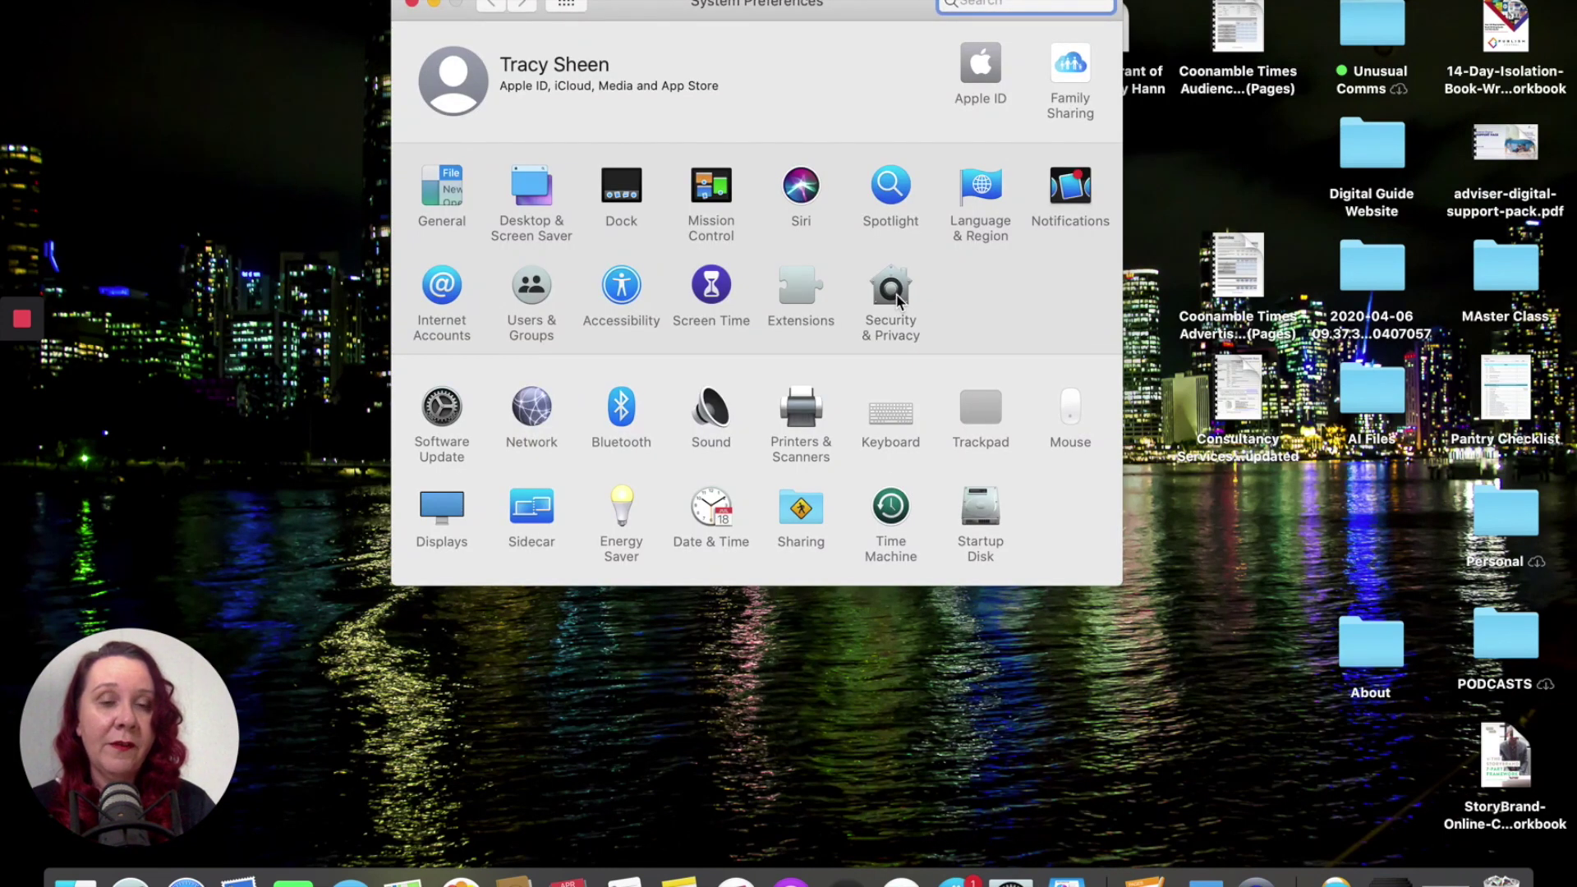
# Review Security & Privacy's FileVault status, then move on to the Firewall settings
pyautogui.click(897, 300)
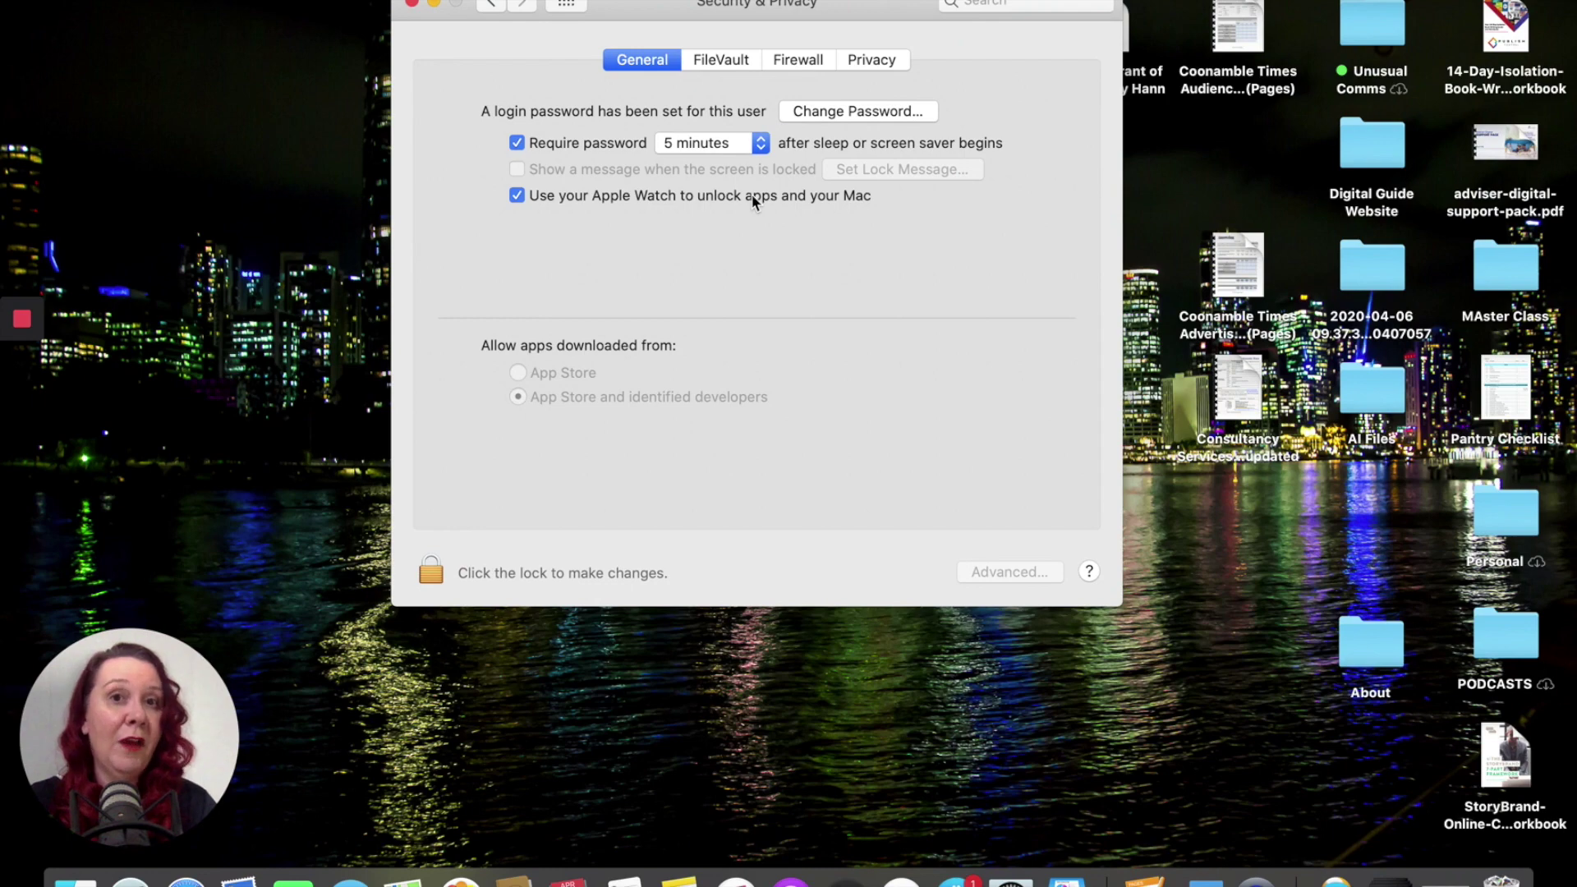
pyautogui.click(737, 63)
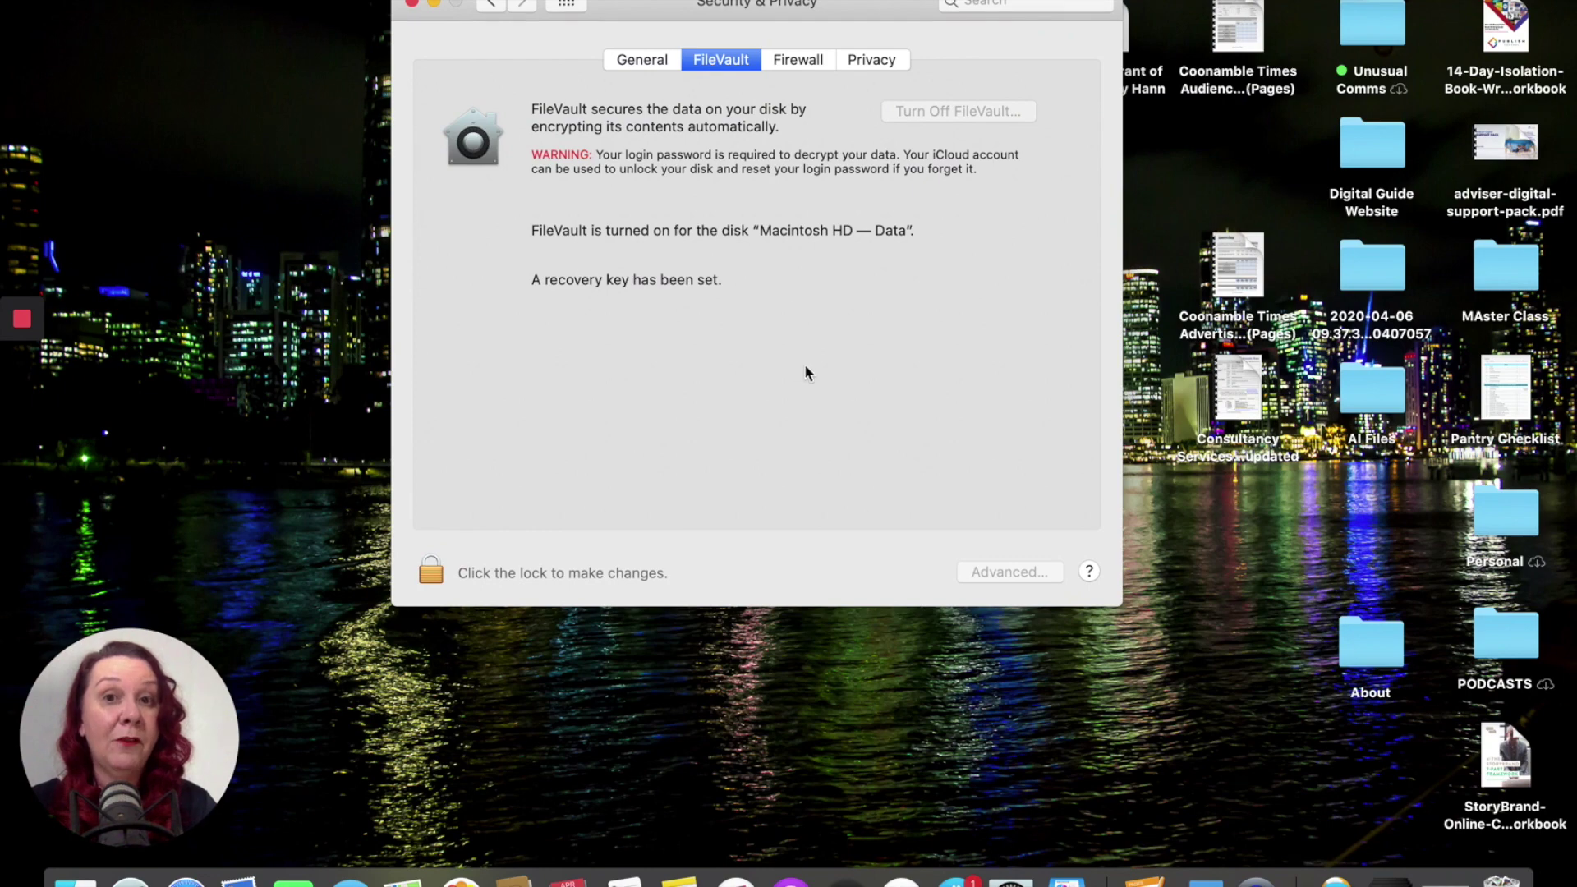
pyautogui.click(814, 64)
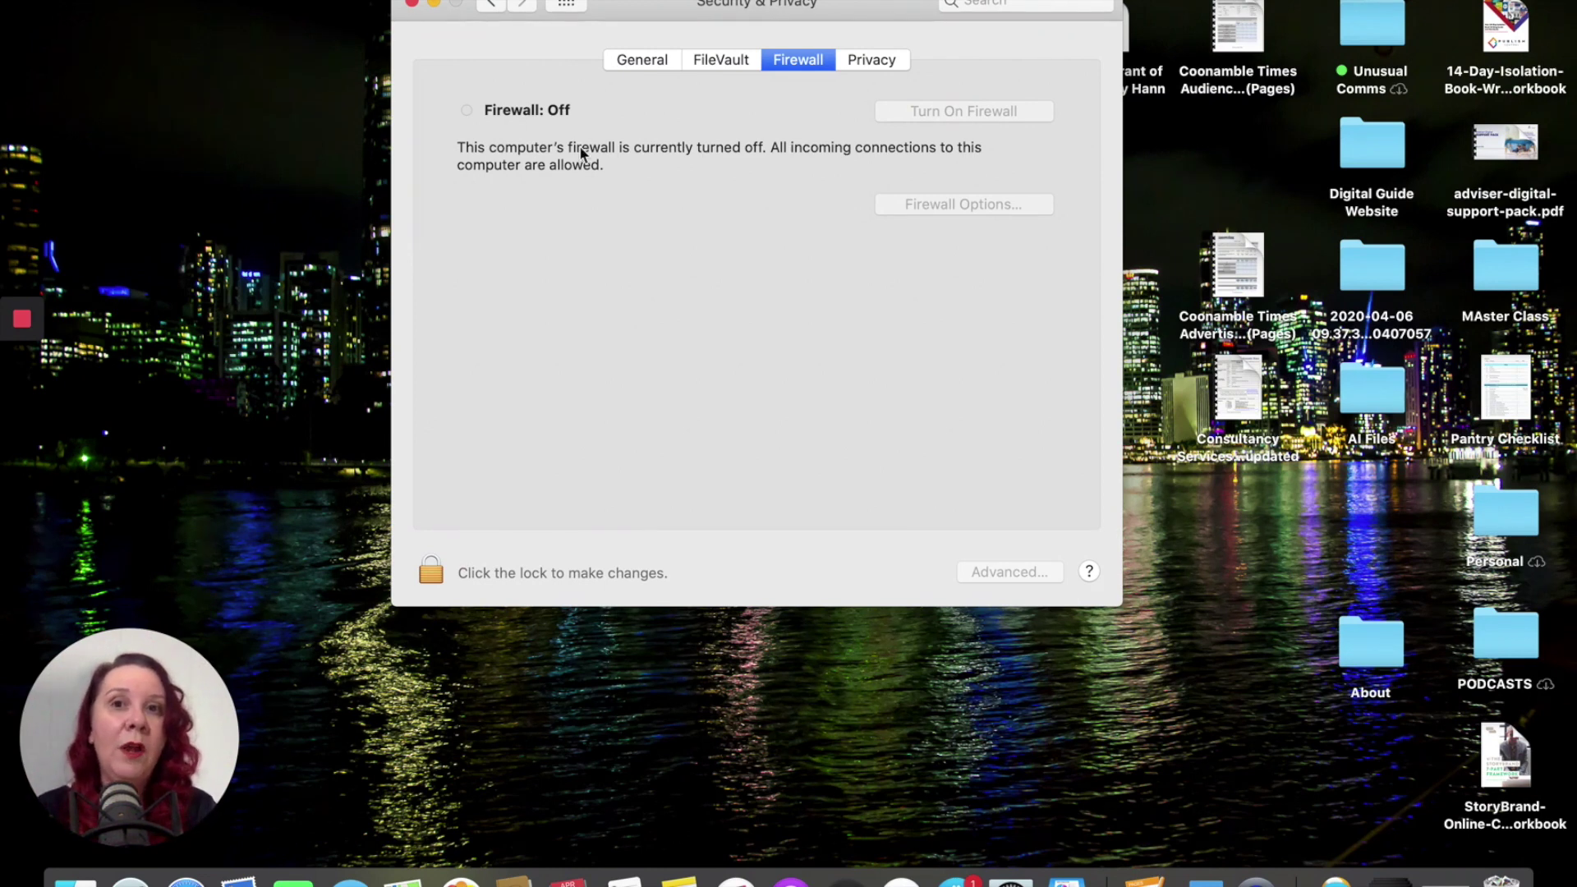
# Switch from the Firewall settings to the Privacy permission categories
pyautogui.click(883, 69)
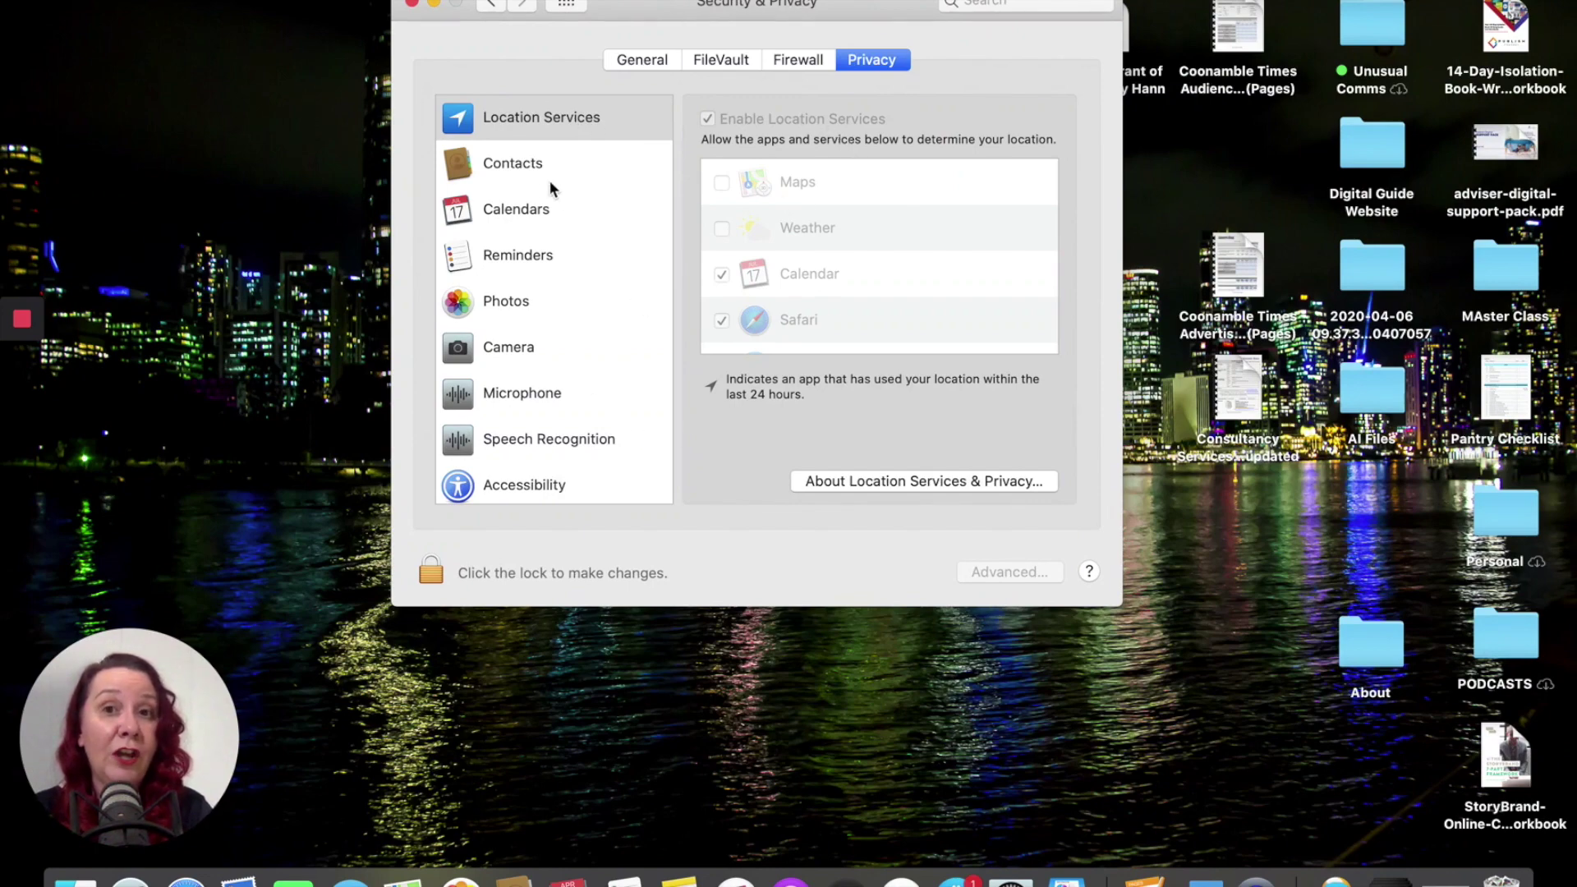
pyautogui.scroll(-1, 525, 421)
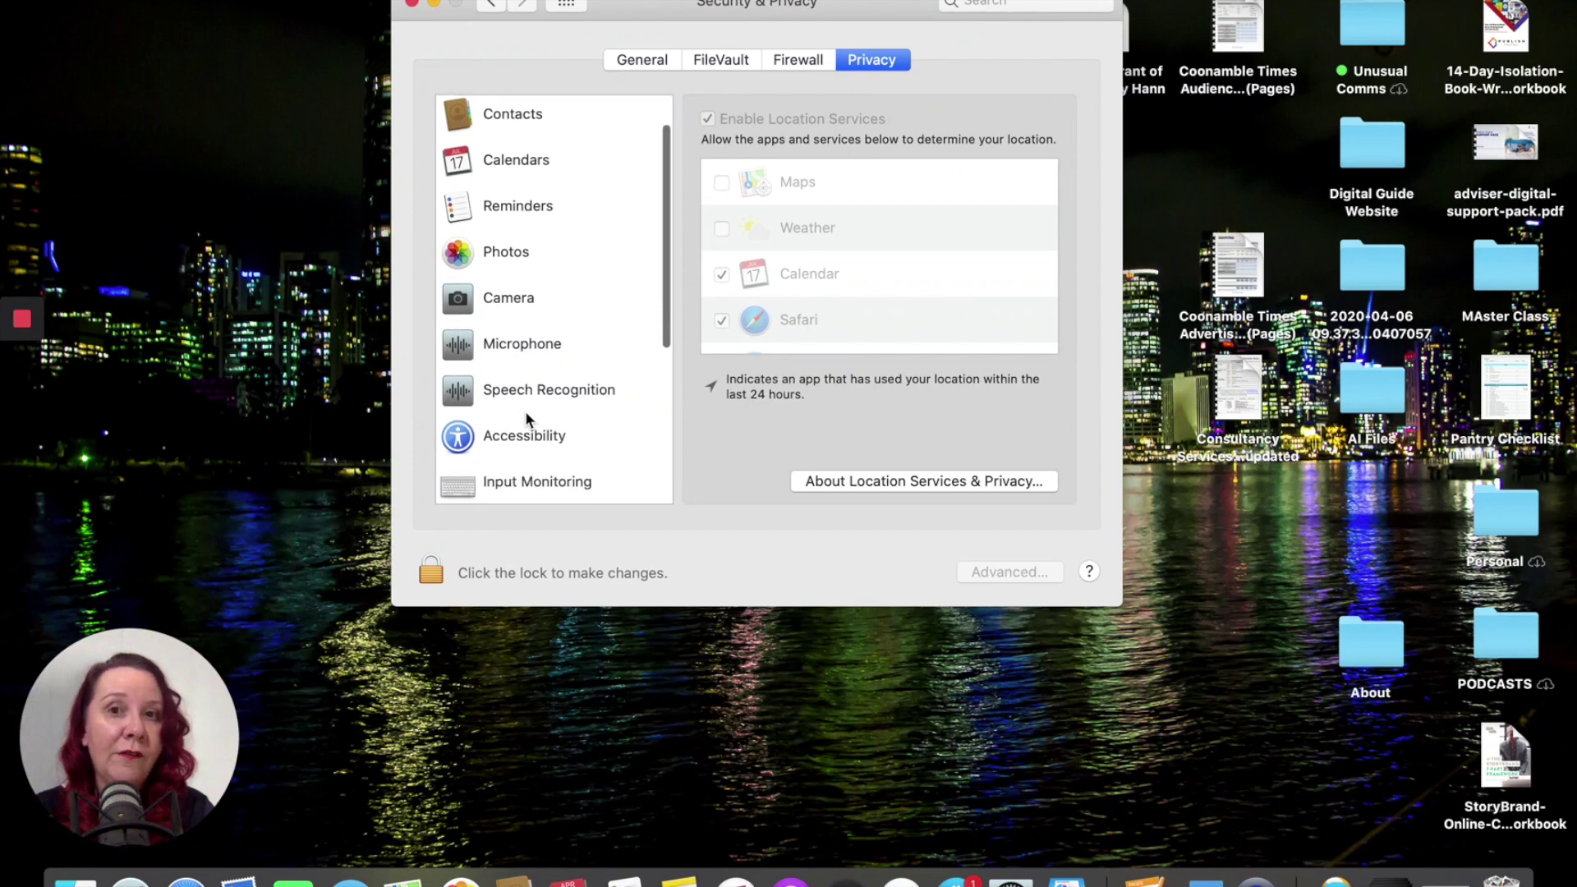
pyautogui.scroll(-2, 525, 420)
pyautogui.scroll(-2, 526, 420)
pyautogui.scroll(-1, 525, 420)
pyautogui.scroll(3, 525, 420)
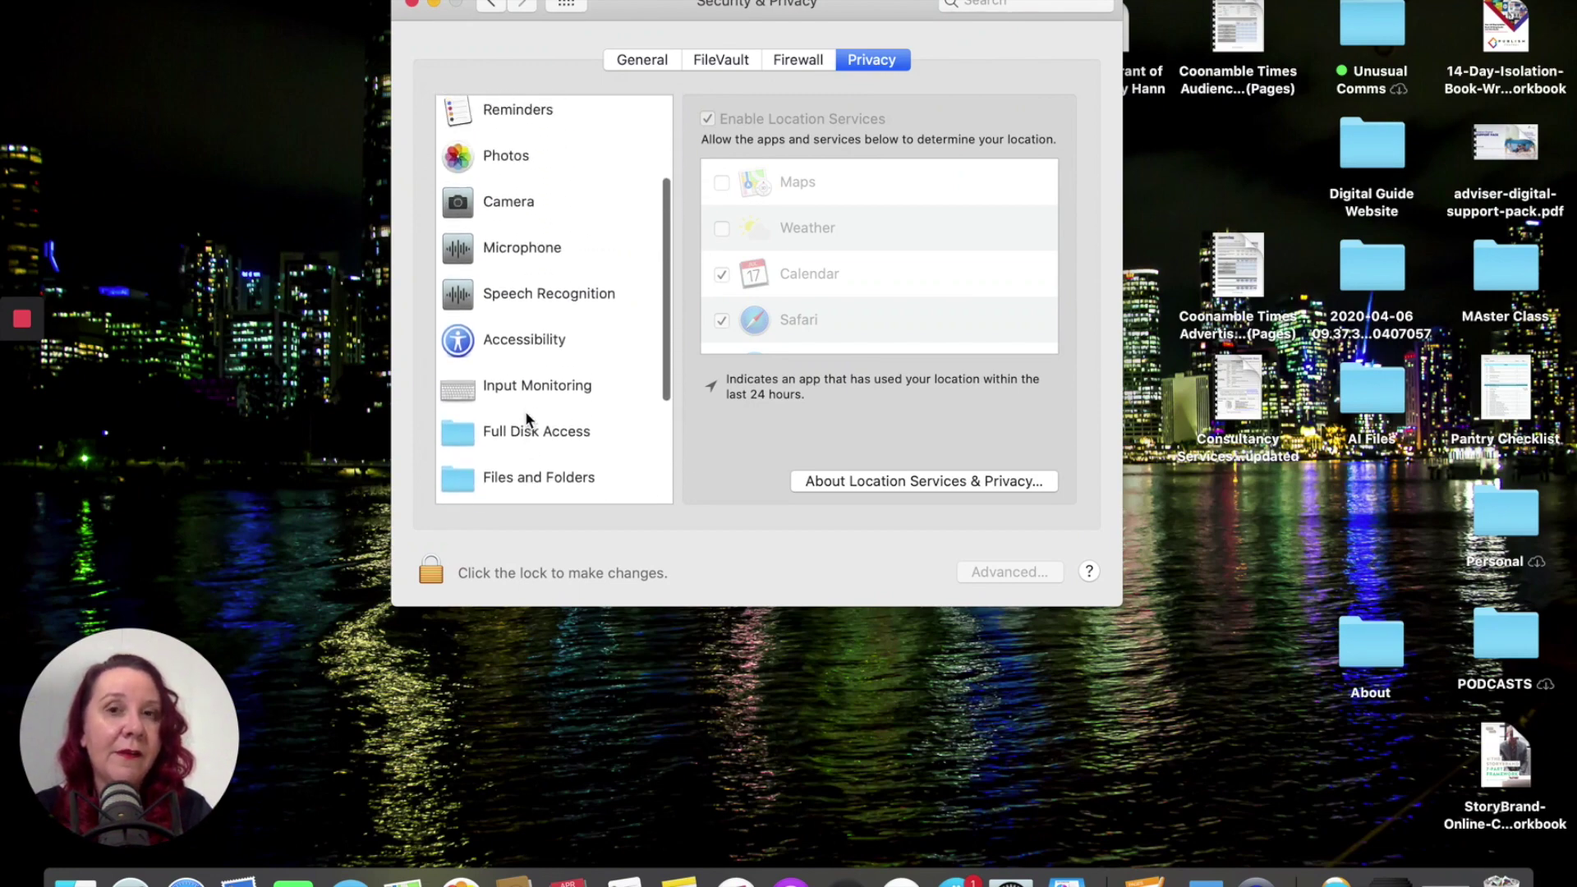
pyautogui.scroll(3, 526, 420)
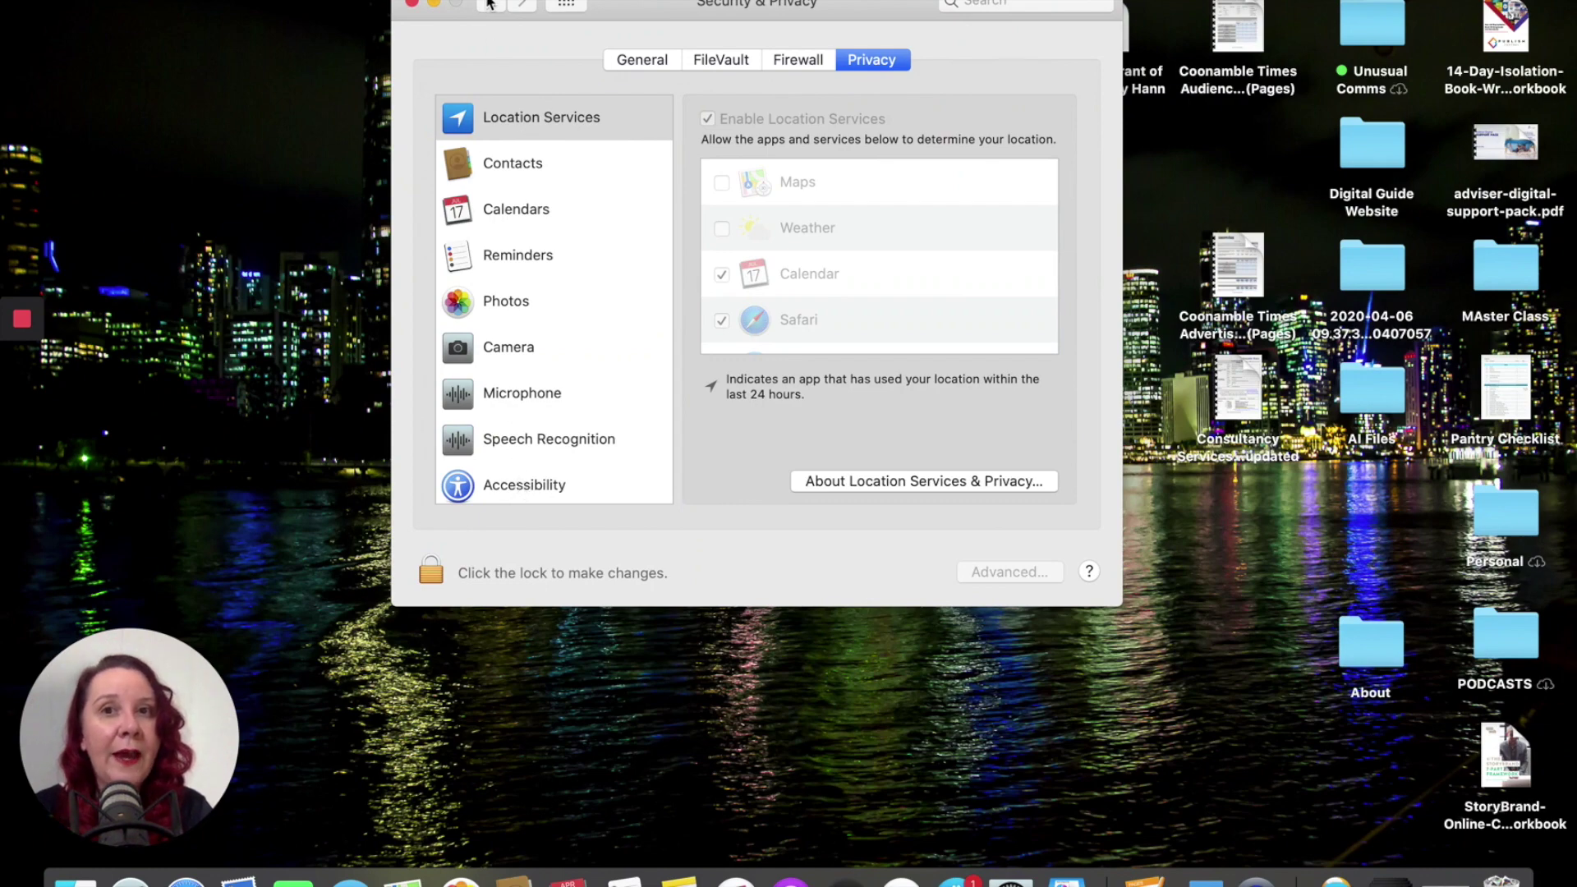
# Return from the Privacy categories to the full grid of preference panes
pyautogui.click(491, 6)
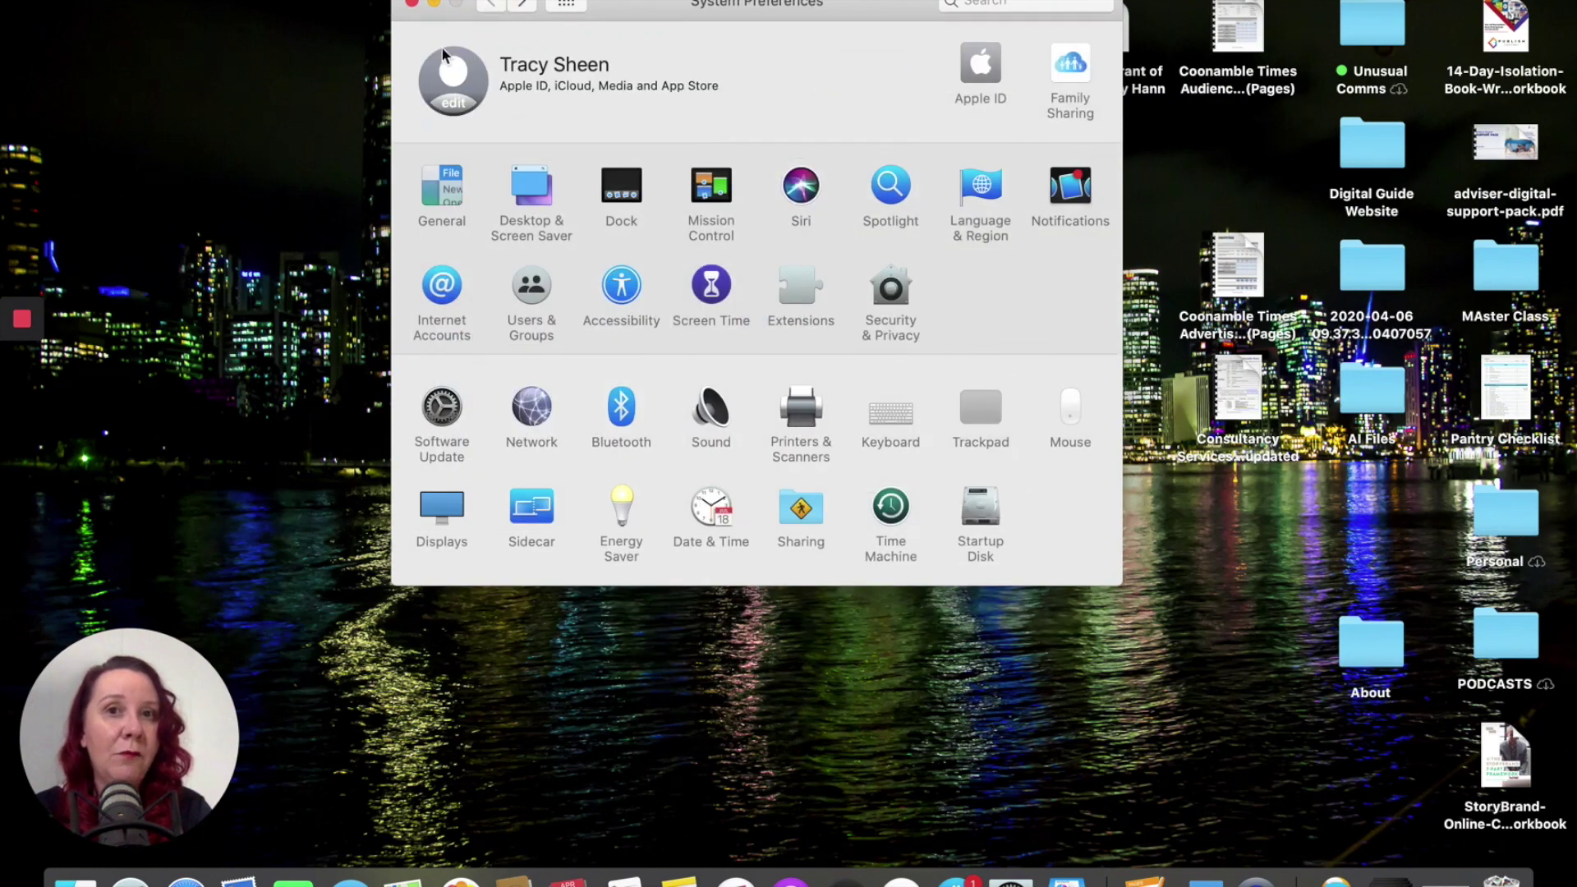
# Reopen Security & Privacy, glance at FileVault, and settle on the General settings
pyautogui.click(898, 305)
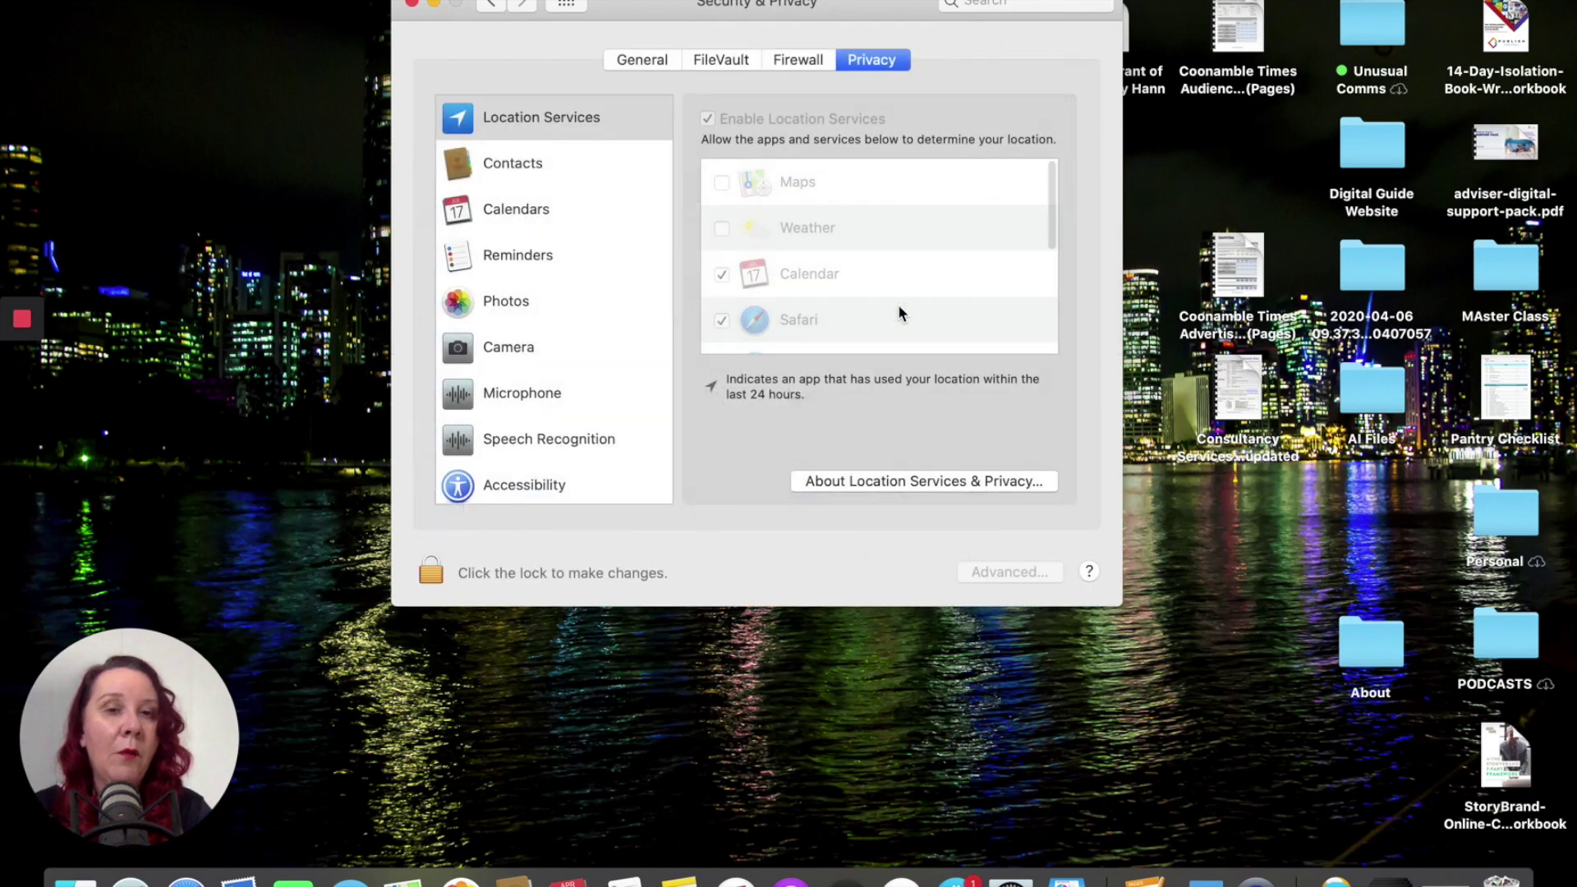
pyautogui.click(710, 66)
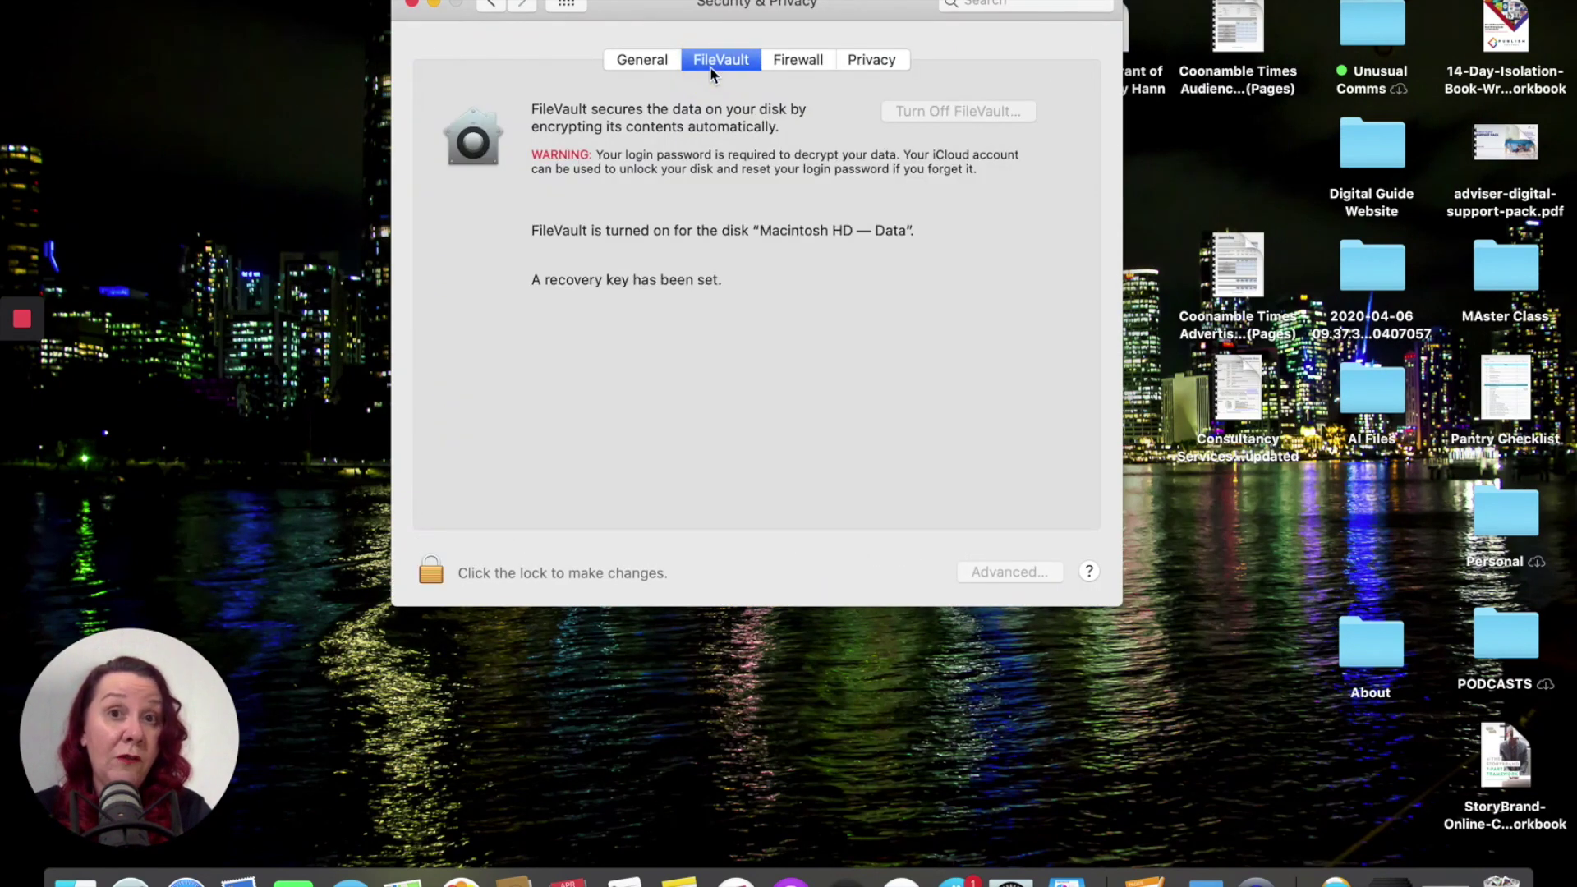
pyautogui.click(638, 59)
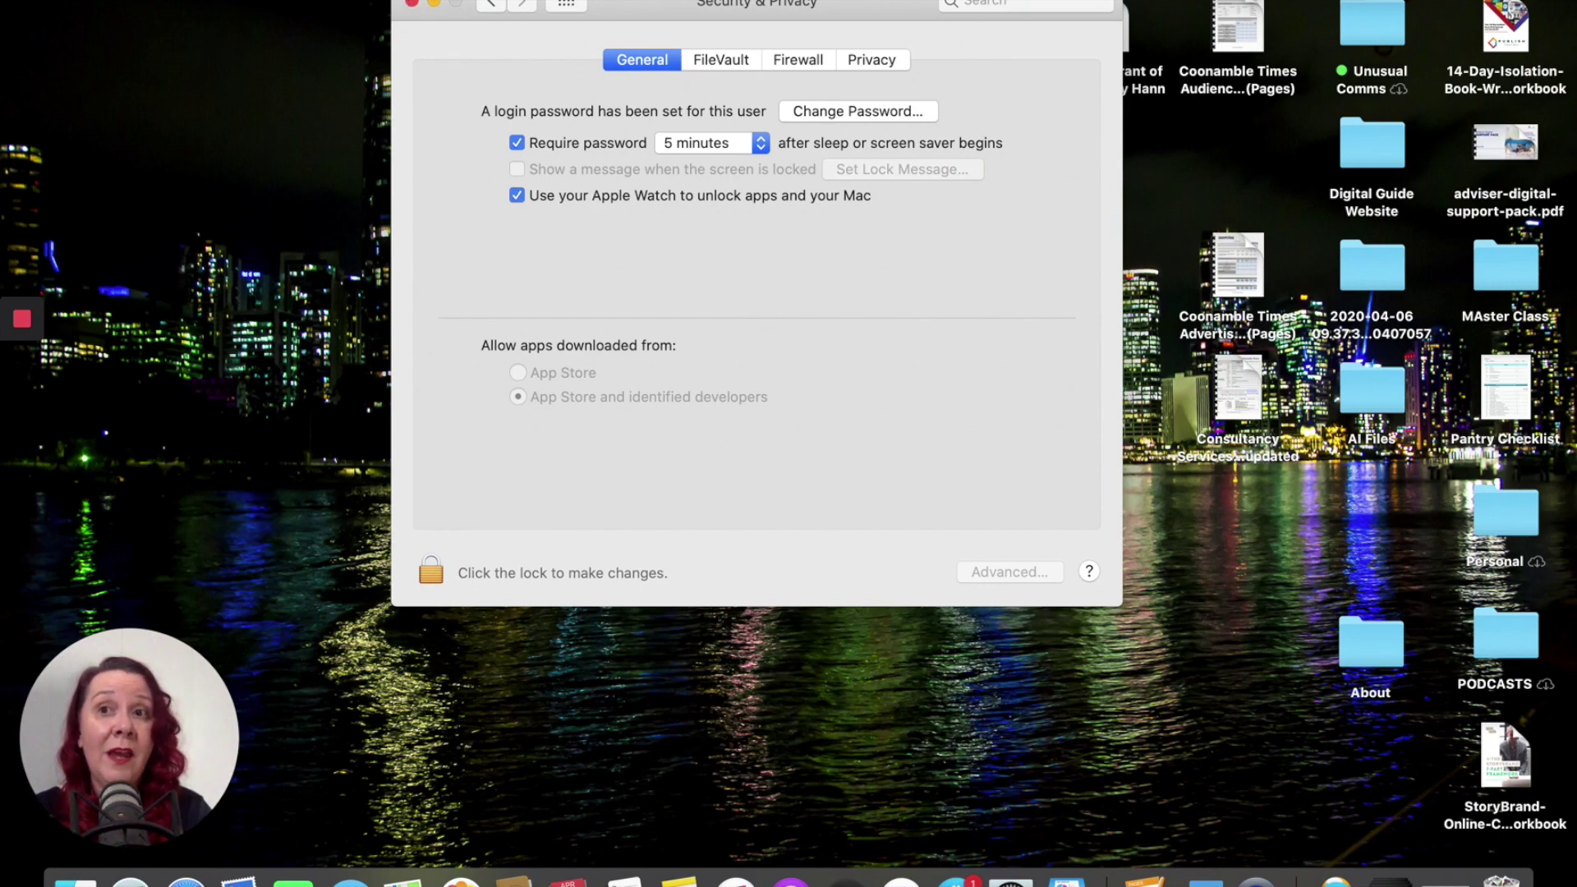
# Show the System Preferences app menu with Quit System Preferences highlighted
pyautogui.click(136, 0)
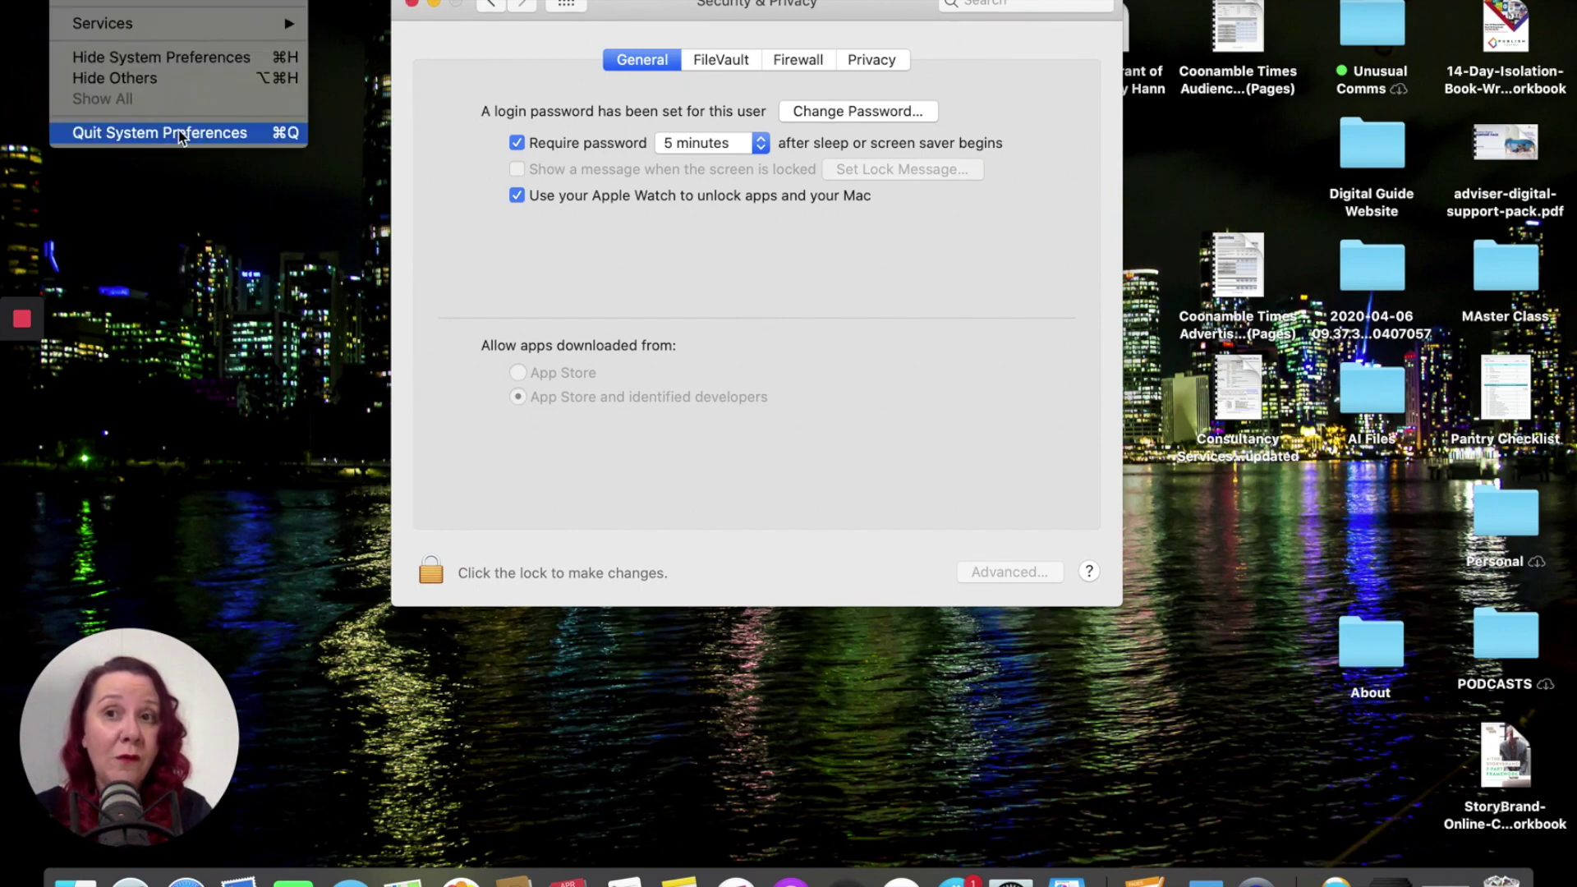